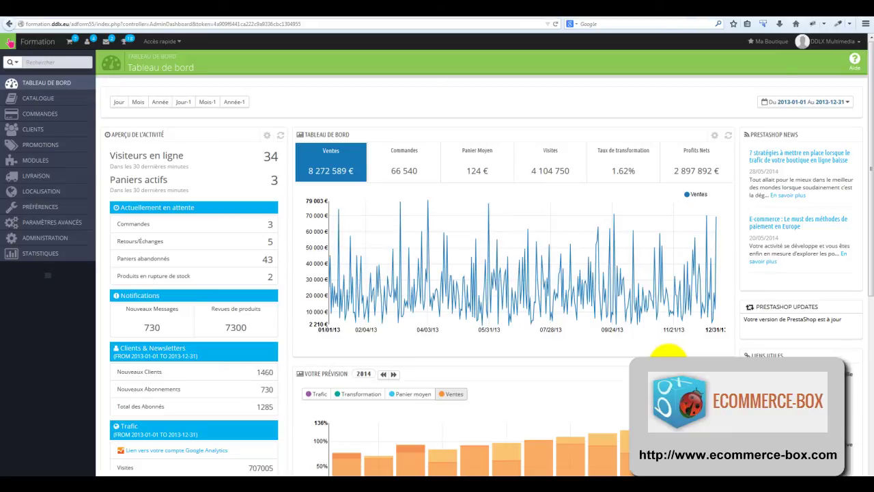
Step: Open the Evaluation du catalogue report in the shop's statistics
mouse_move(46, 258)
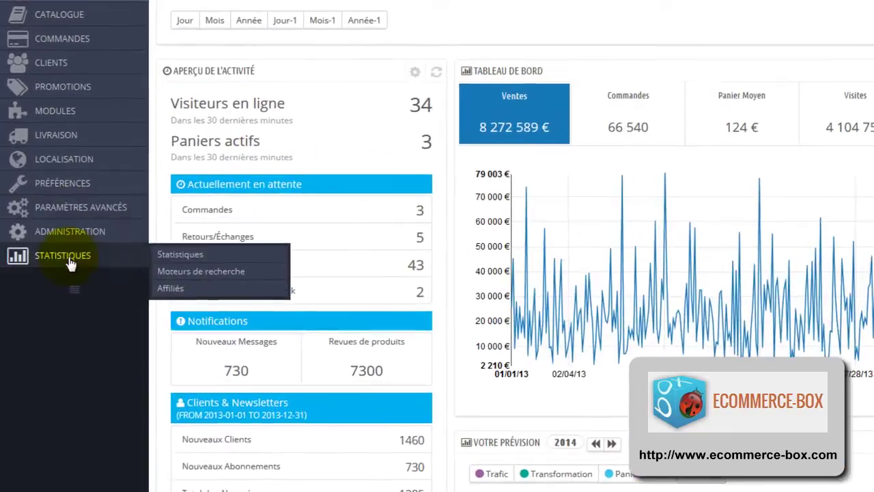
click(102, 253)
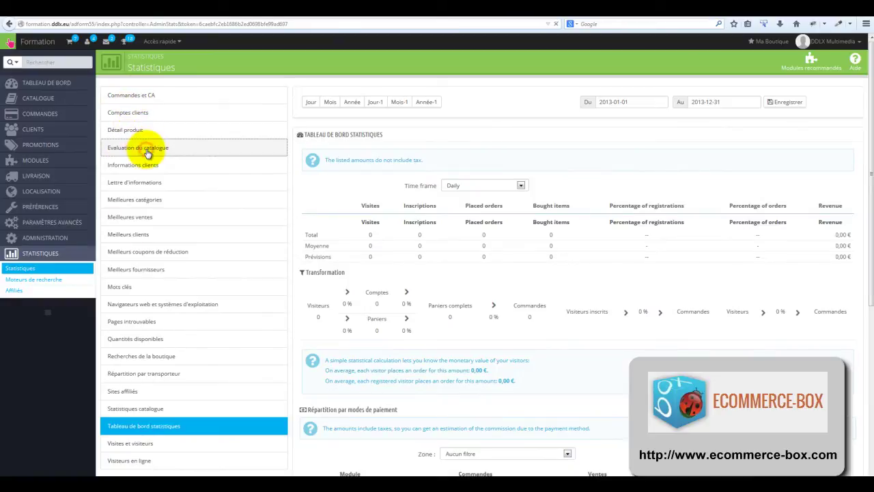
click(147, 153)
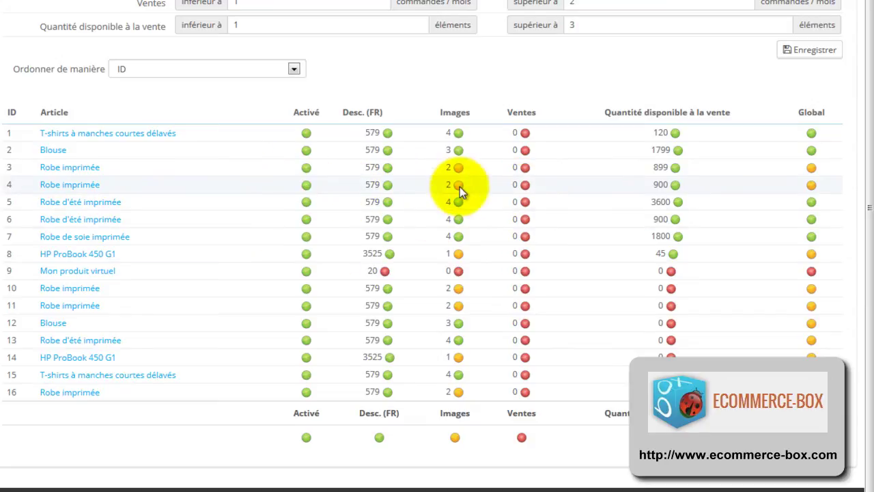
Step: Review the start and end dates of the catalogue evaluation period without changing them
scroll(410, 259, up, 2)
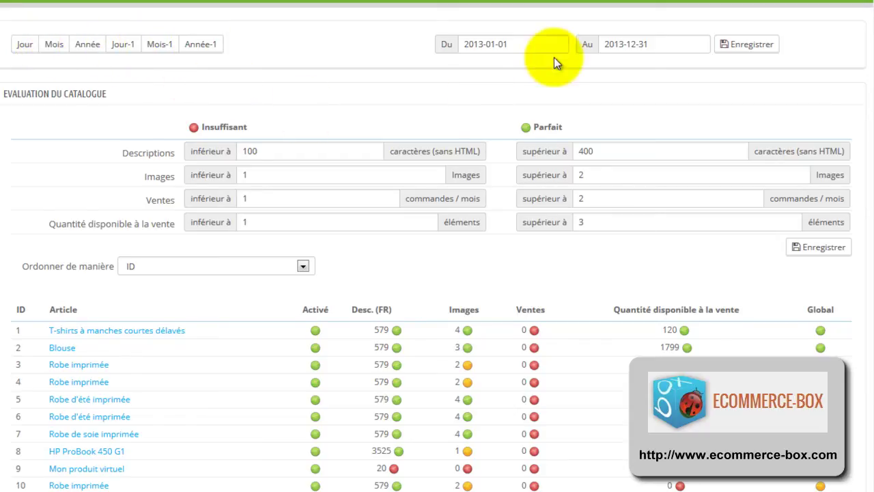
click(523, 41)
click(673, 43)
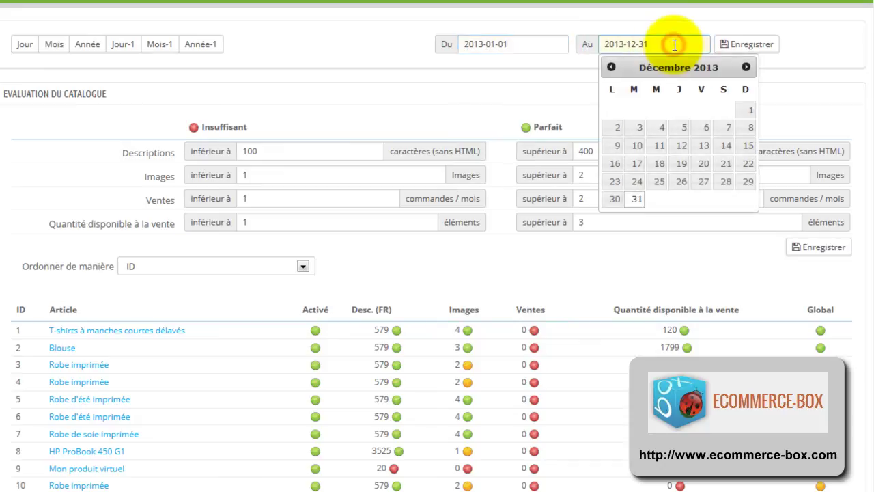
click(412, 39)
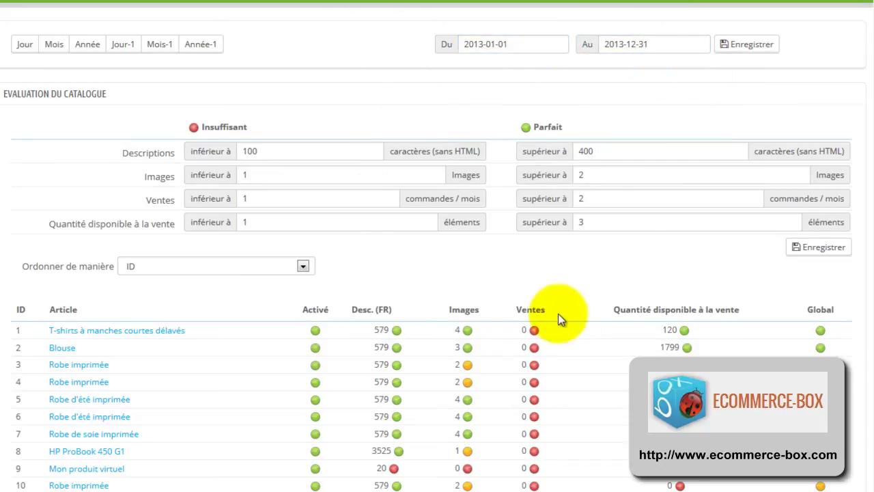
click(510, 274)
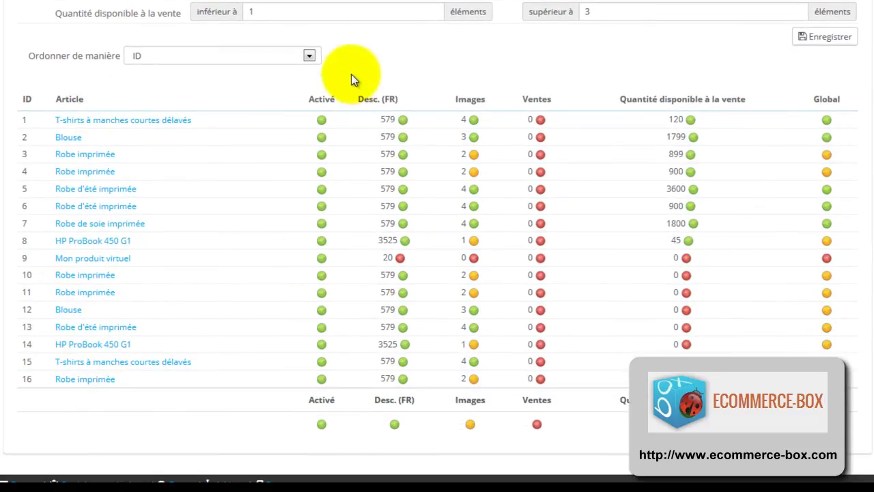
Step: Examine the Activé and Desc. (FR) ratings of the articles, including the description length of Mon produit virtuel
drag(308, 100, 335, 102)
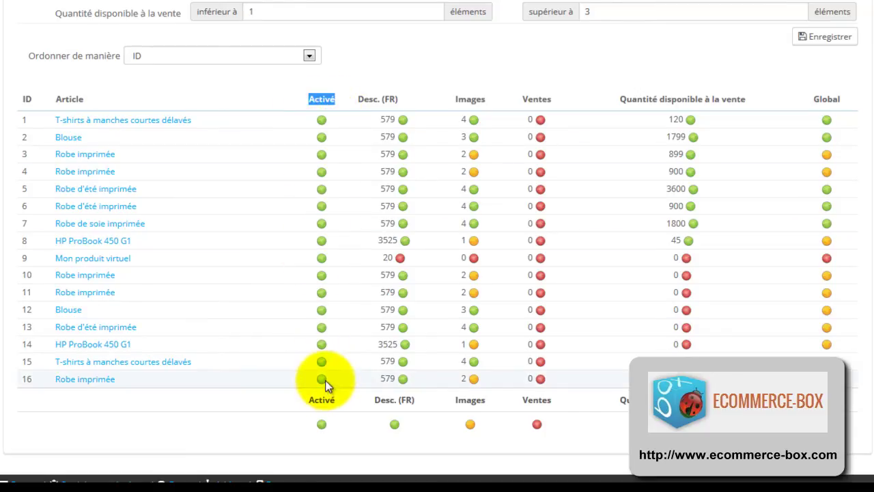
drag(358, 99, 412, 106)
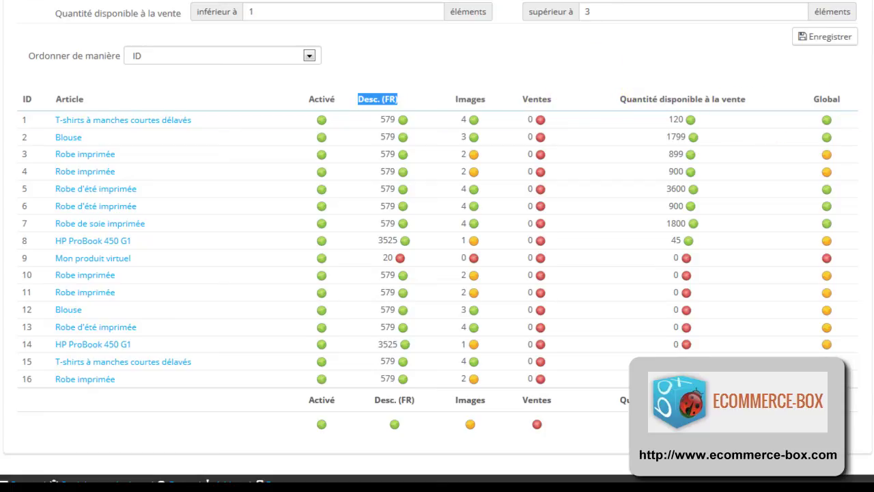
drag(379, 120, 413, 122)
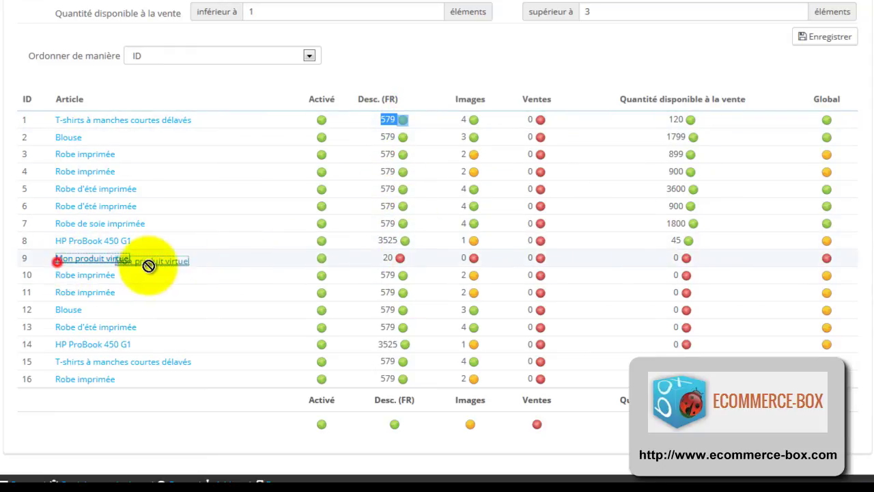
drag(380, 258, 404, 265)
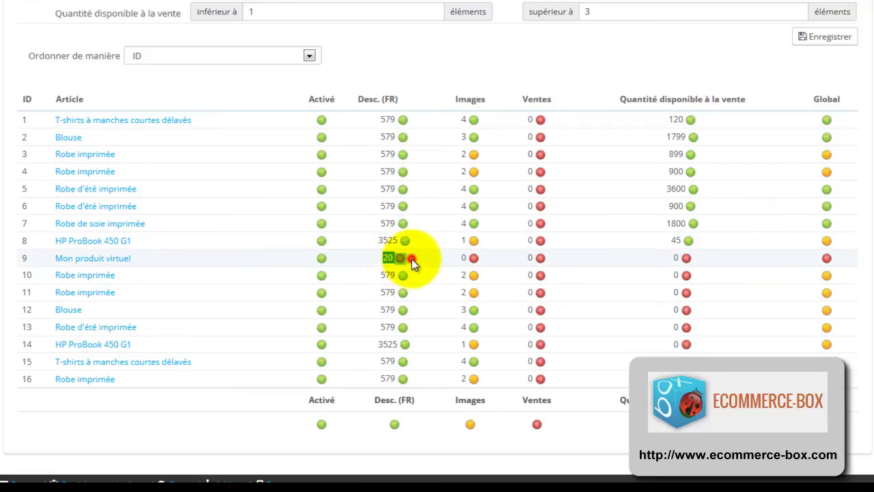
click(412, 260)
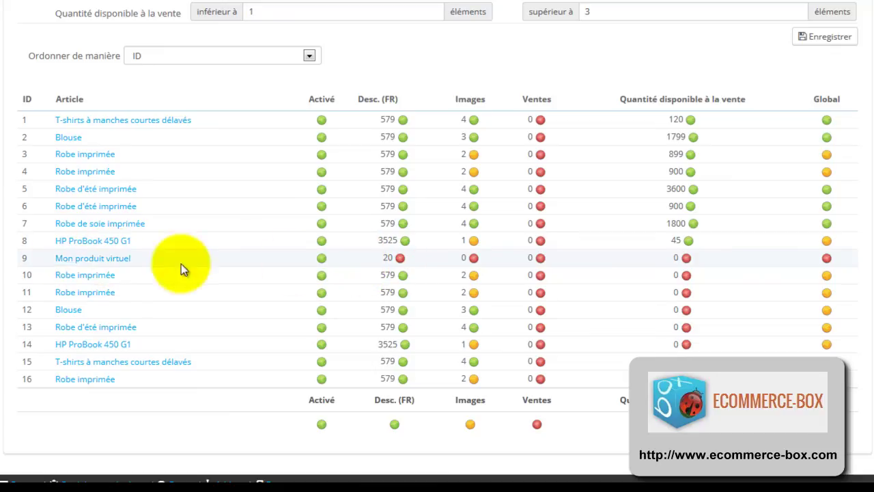
Step: Examine the Images ratings of the articles, comparing Robe imprimée with Mon produit virtuel
double_click(464, 101)
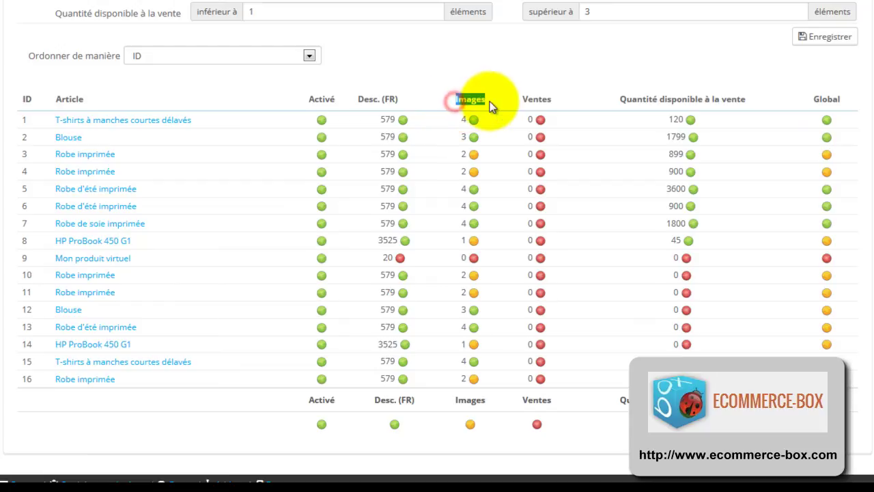
click(478, 155)
double_click(484, 174)
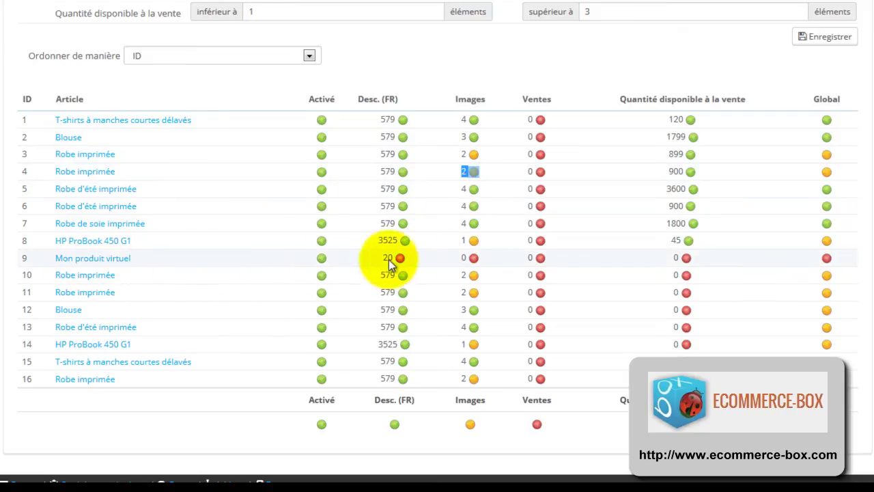
double_click(482, 260)
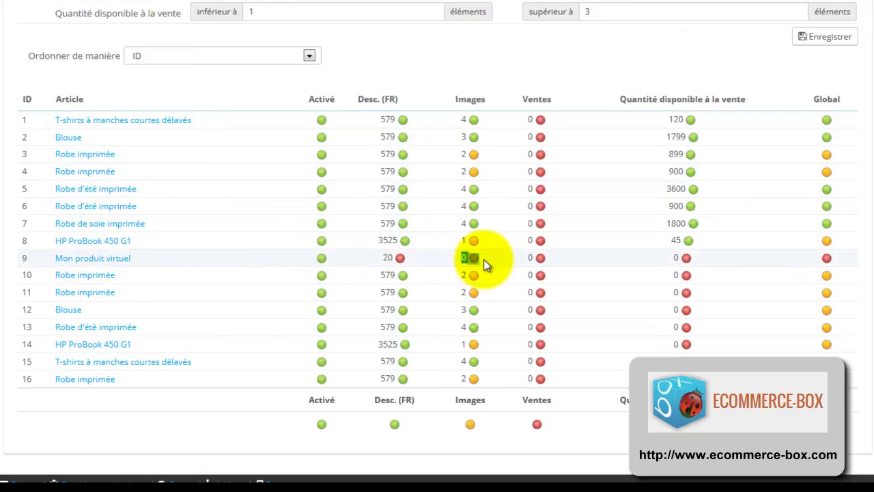
click(485, 261)
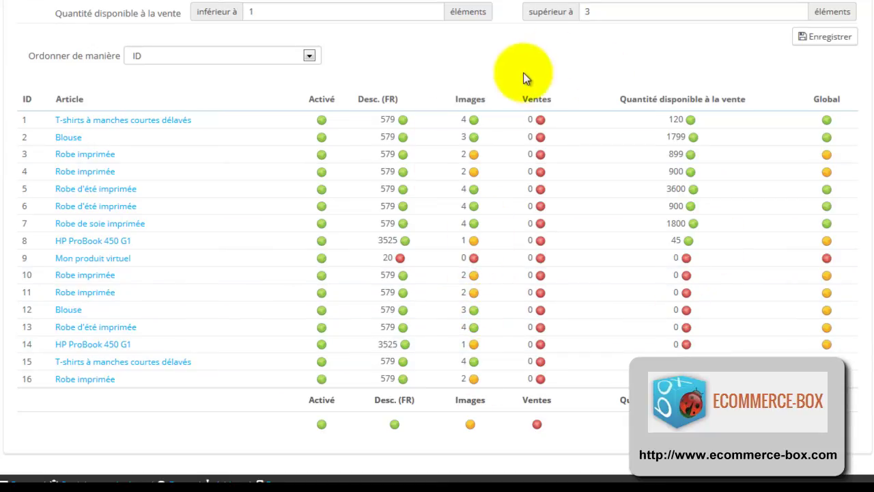
Step: Change the evaluation period to 2014-01-01 through 2014-12-31 and check the Ventes column for that period
drag(521, 98, 567, 106)
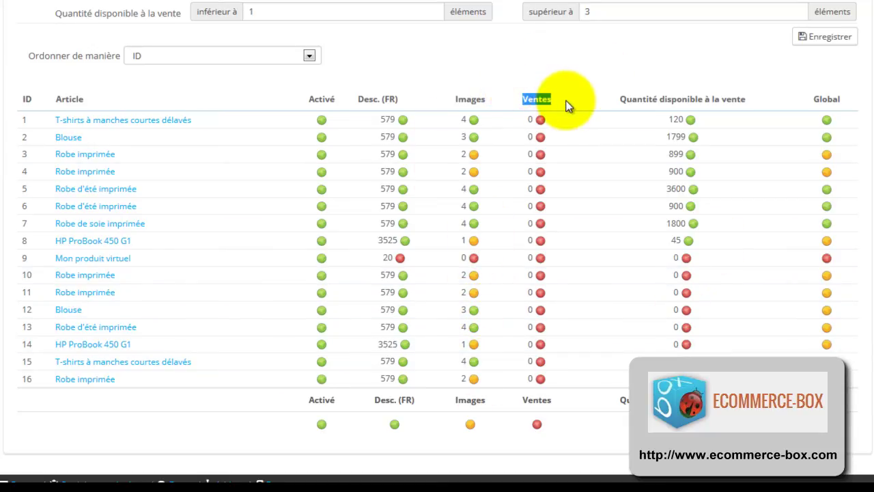
scroll(574, 113, up, 2)
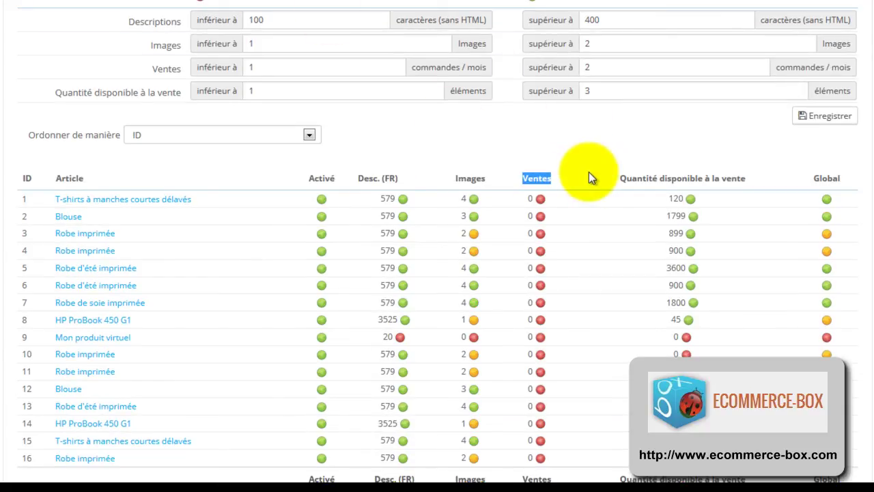
click(540, 137)
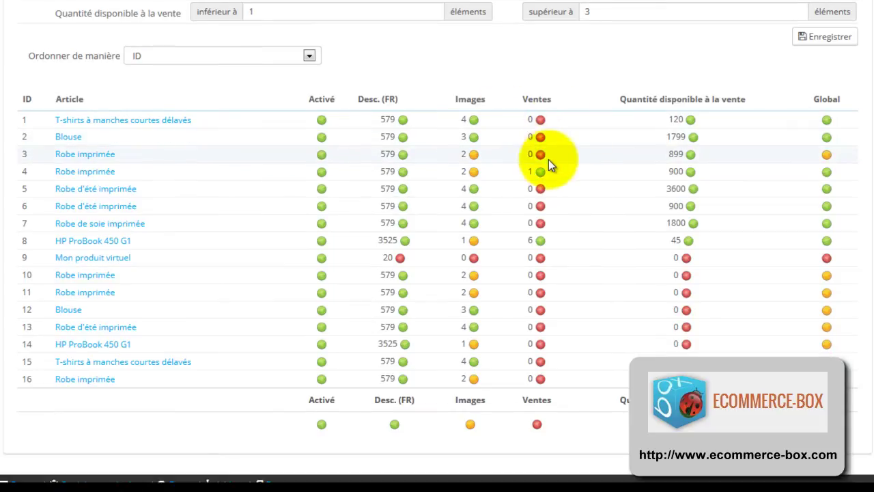
Step: Examine the sales ratings of Blouse and Robe imprimée and the Quantité disponible à la vente column
double_click(525, 138)
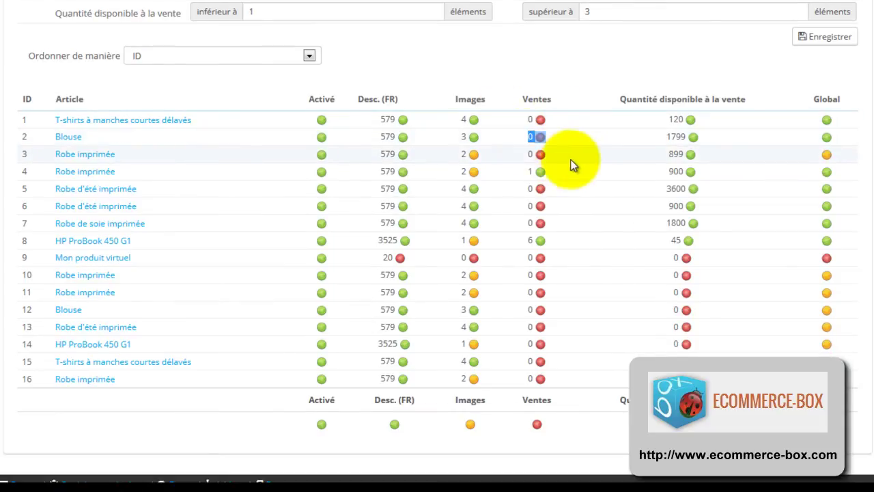
drag(557, 154, 519, 158)
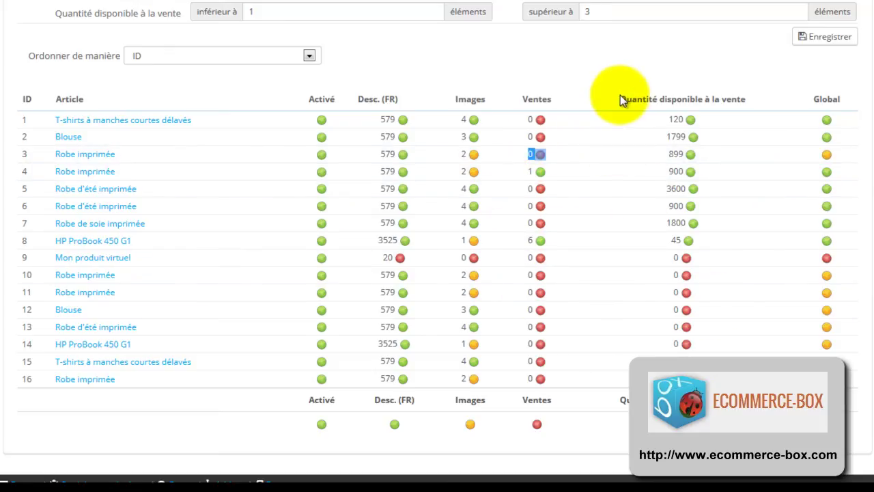
drag(620, 99, 748, 104)
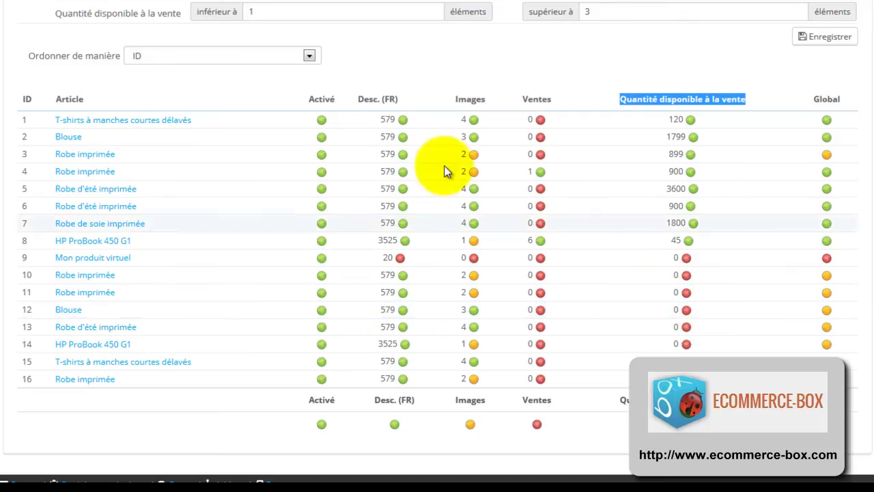
Step: Set the description thresholds to insufficient below 500 and perfect above 600 characters, save, and check the articles' description ratings
scroll(156, 119, up, 3)
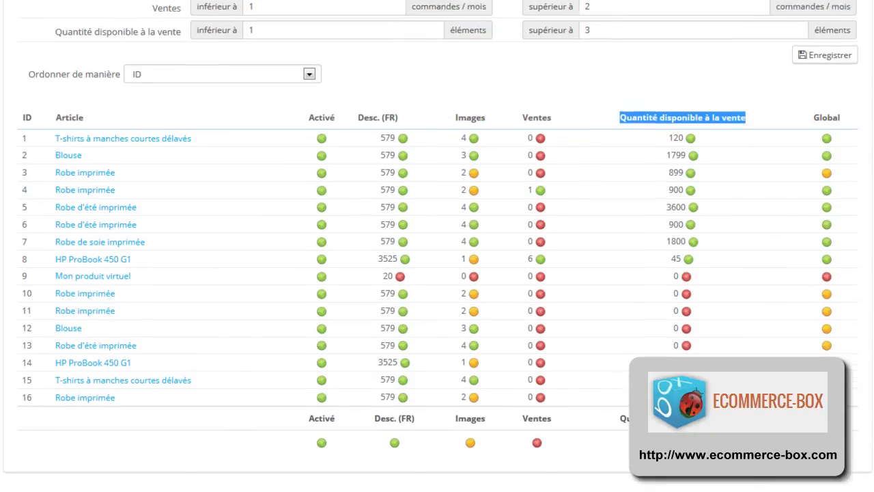
drag(179, 153, 328, 133)
click(326, 136)
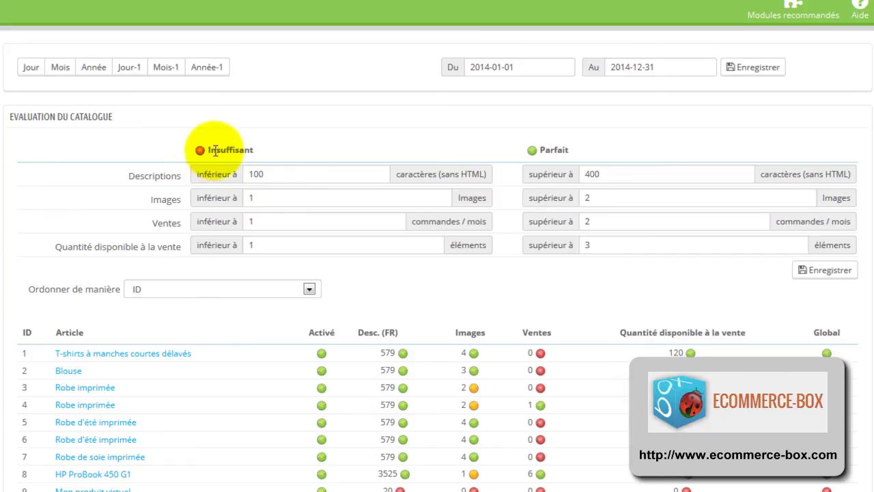
double_click(270, 173)
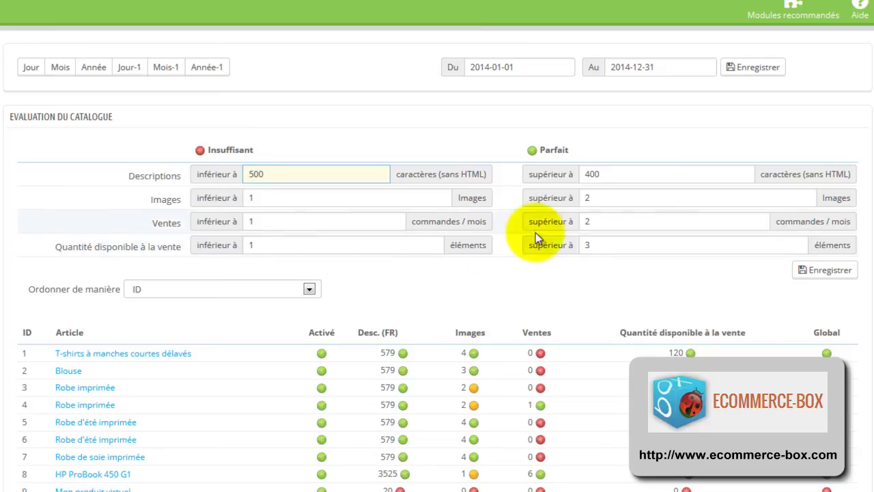
double_click(593, 175)
text(6)
click(825, 270)
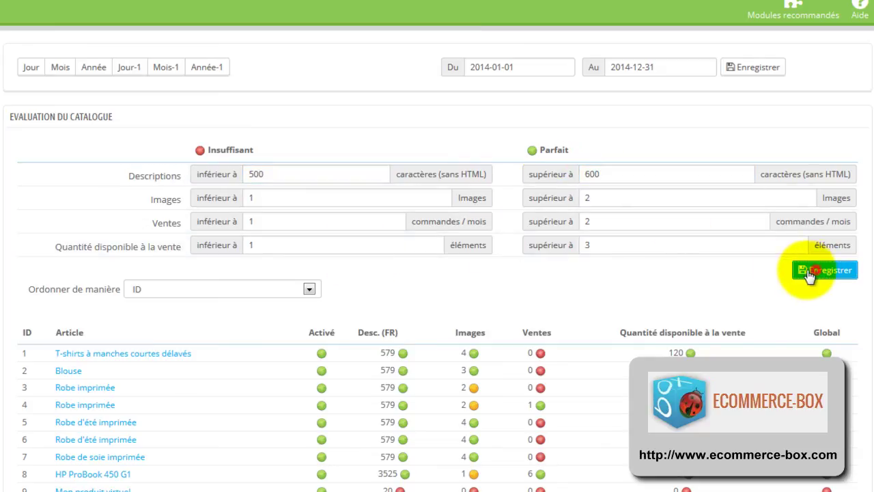
scroll(520, 269, down, 1)
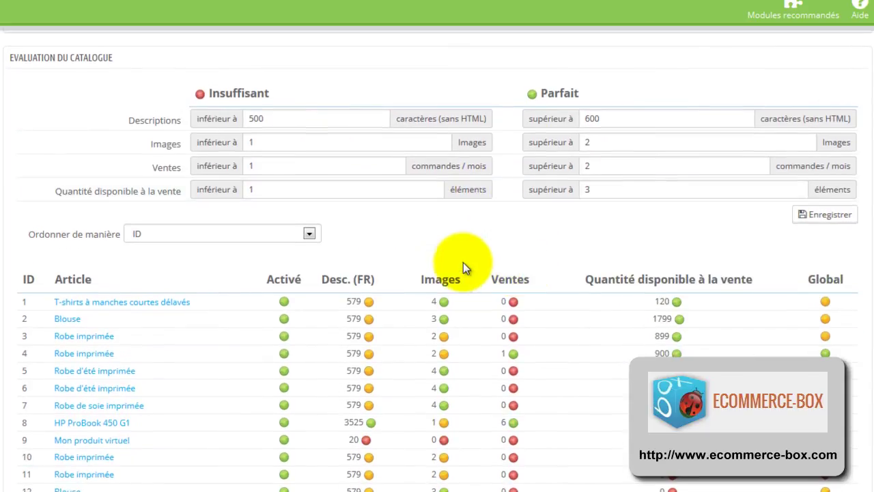
drag(356, 301, 386, 407)
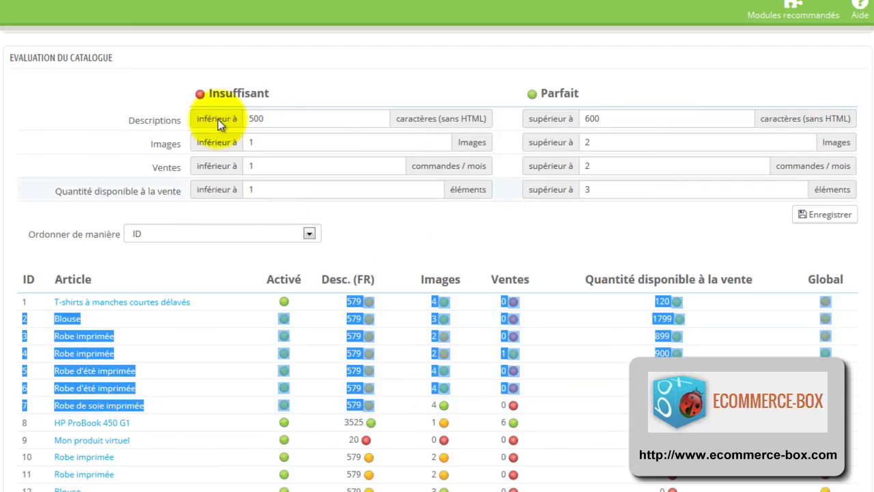
Step: Set the description thresholds to insufficient below 700 and perfect above 800 characters, save, and check the article ratings
click(634, 120)
drag(524, 122, 507, 122)
text(800)
drag(290, 119, 121, 114)
text(700)
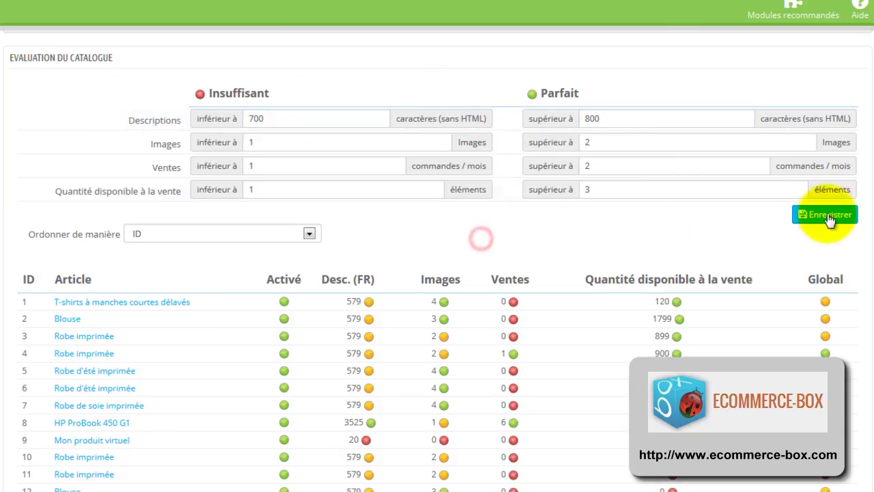
click(826, 214)
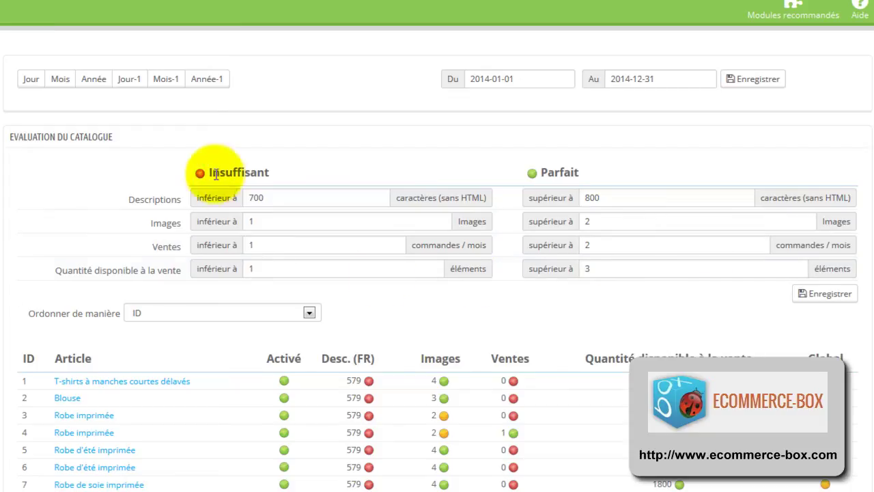
scroll(406, 312, down, 1)
scroll(406, 312, down, 3)
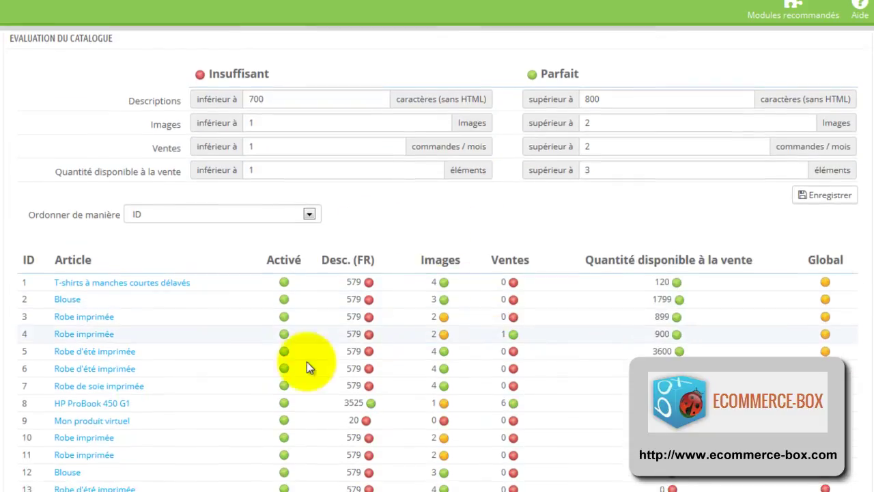
scroll(484, 321, up, 3)
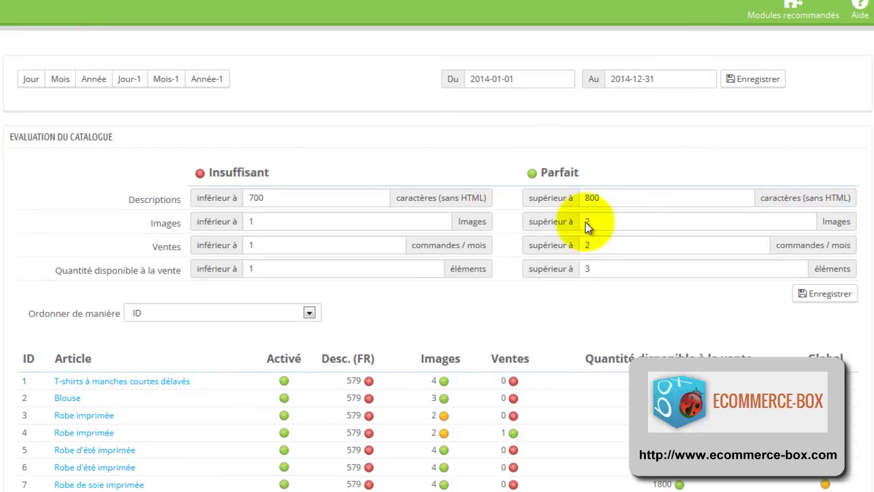
Step: Set the description threshold fields back to insufficient below 100 and perfect above 400 characters
drag(275, 197, 134, 194)
text(400)
drag(620, 197, 421, 190)
text(400)
drag(312, 197, 30, 191)
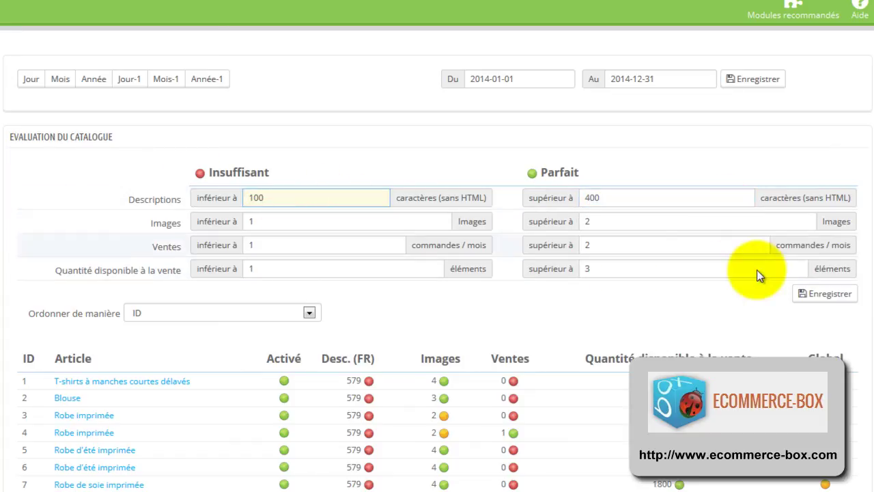
click(571, 328)
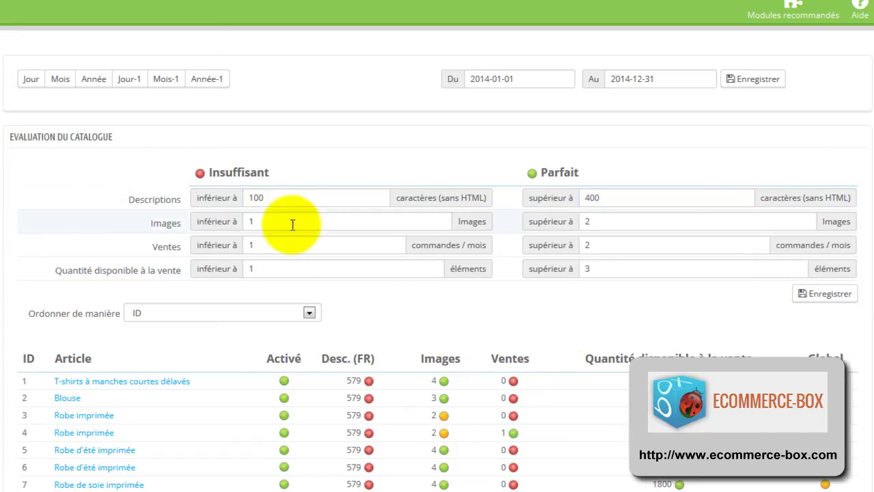
Step: Review the threshold fields for images, monthly sales and quantity available for sale without changing them
key(Tab)
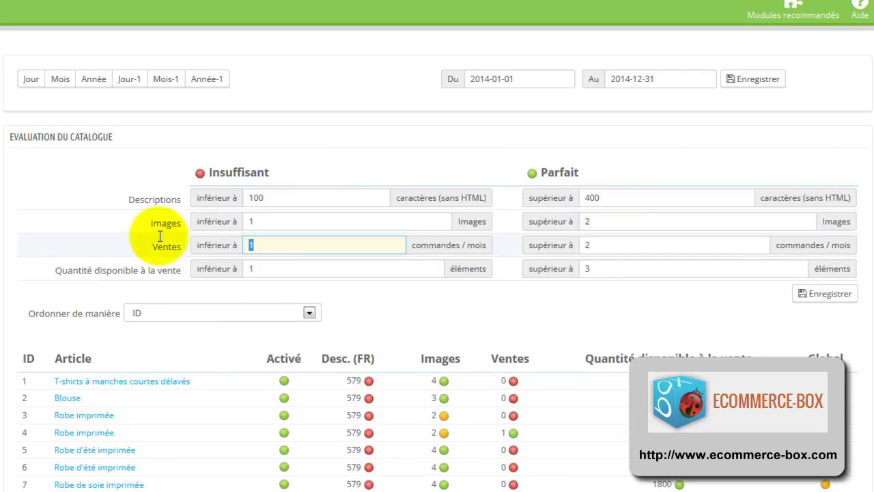
click(617, 247)
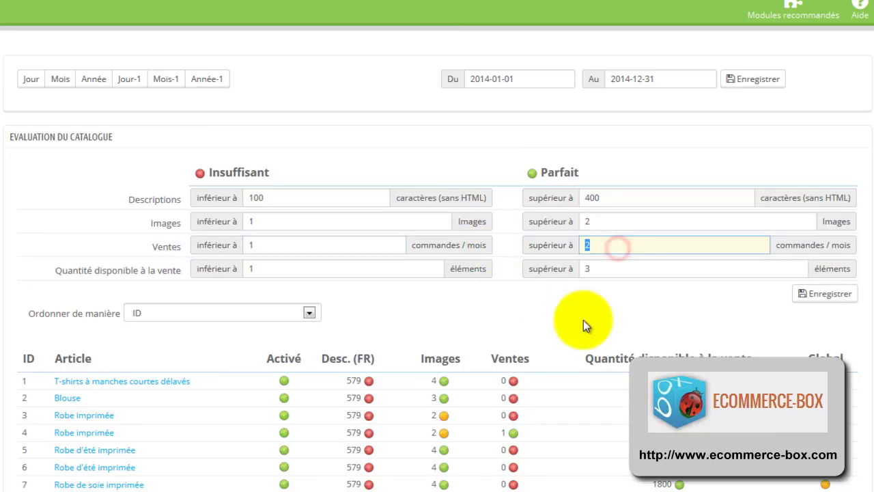
click(594, 301)
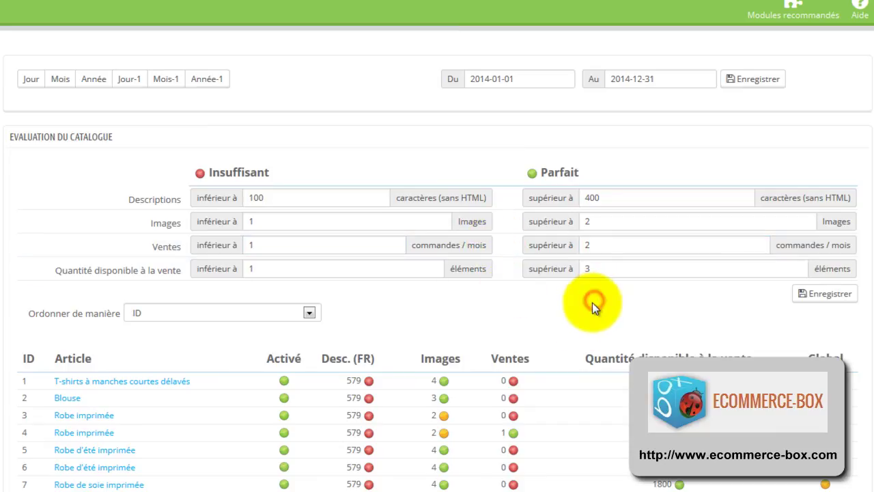
double_click(275, 269)
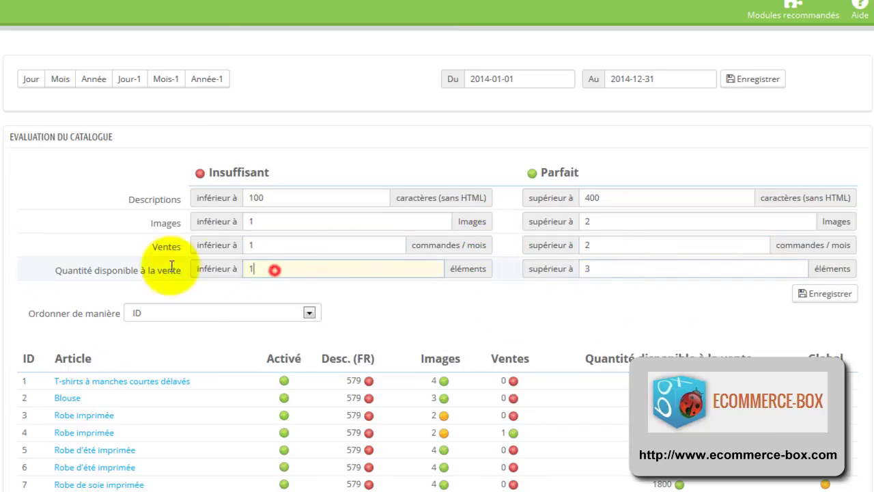
click(524, 316)
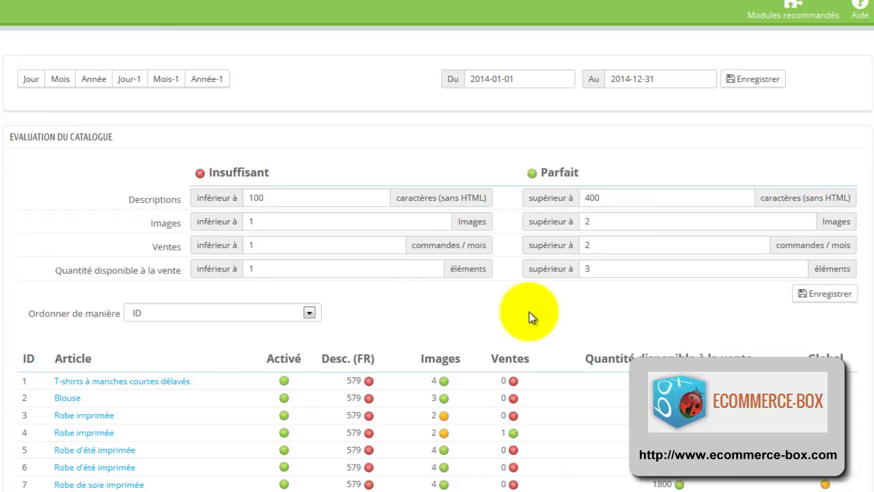
scroll(529, 314, down, 3)
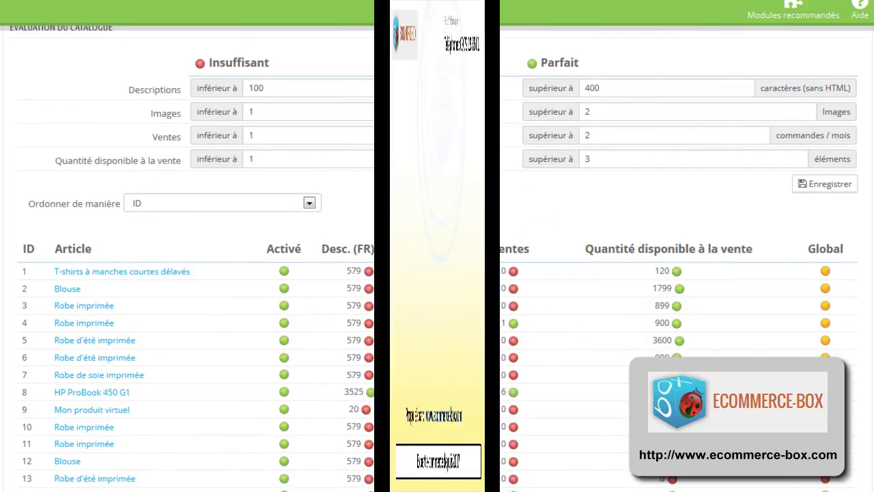